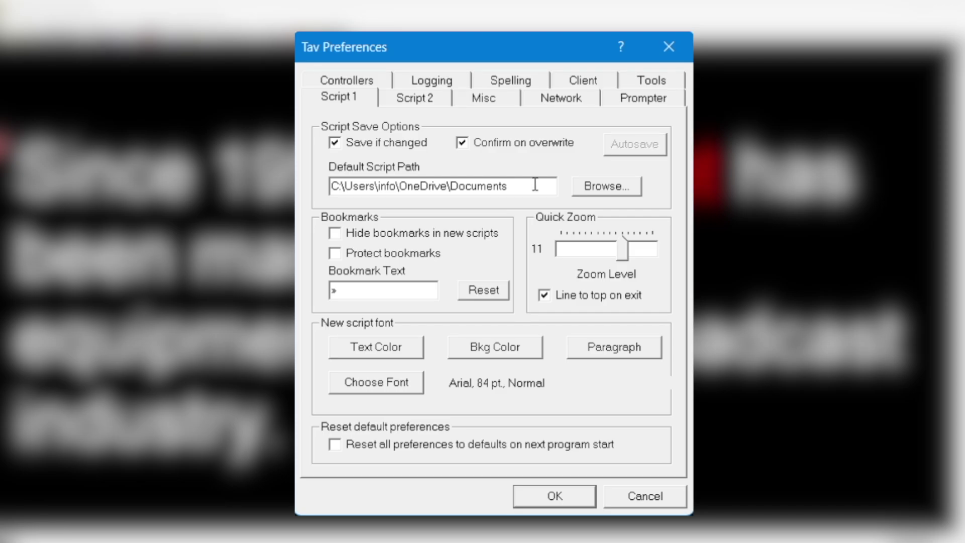
pyautogui.moveTo(535, 184); pyautogui.dragTo(336, 195)
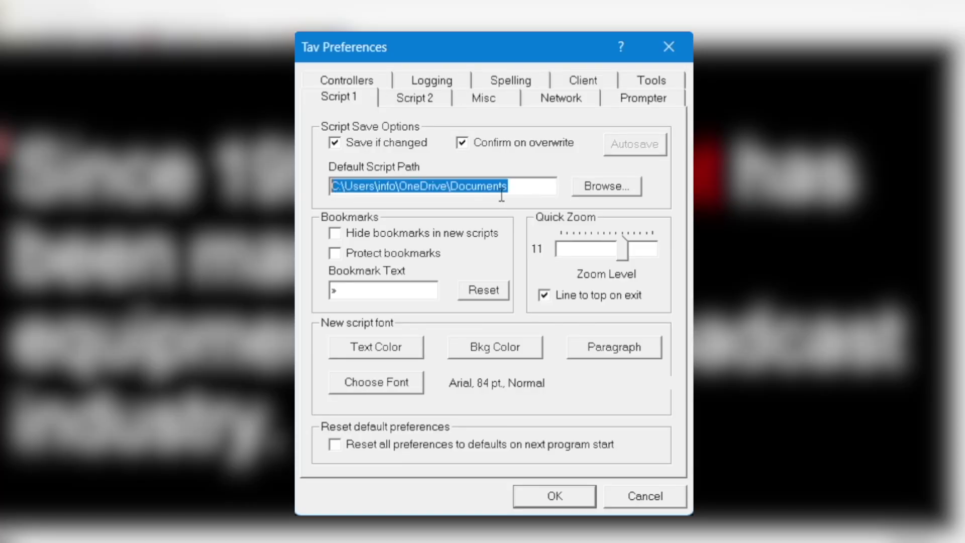
pyautogui.click(536, 189)
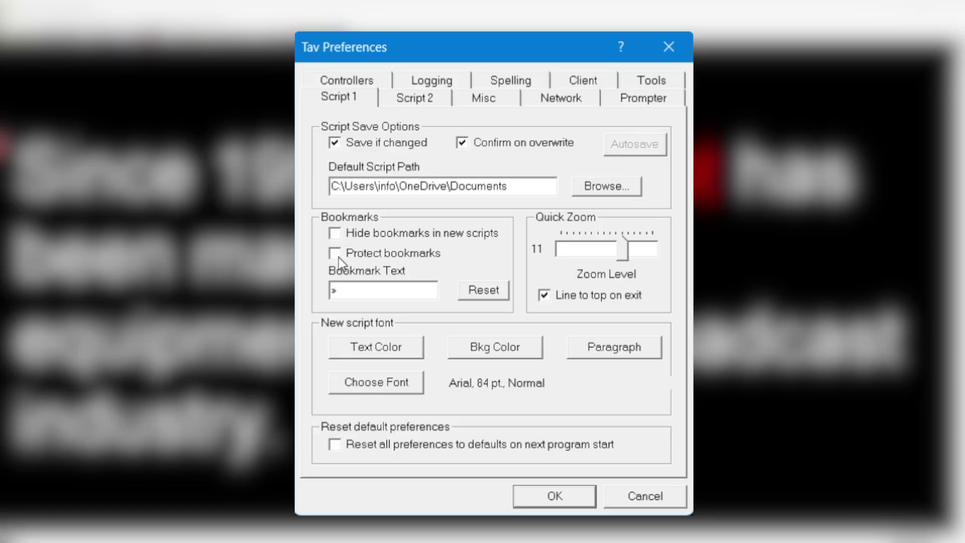
pyautogui.click(359, 290)
pyautogui.moveTo(350, 295); pyautogui.dragTo(315, 299)
pyautogui.click(415, 289)
# Set the Quick Zoom level to 9.
pyautogui.moveTo(622, 250)
pyautogui.mouseDown()
pyautogui.moveTo(579, 250)
pyautogui.moveTo(634, 248)
pyautogui.moveTo(610, 249)
pyautogui.mouseUp()
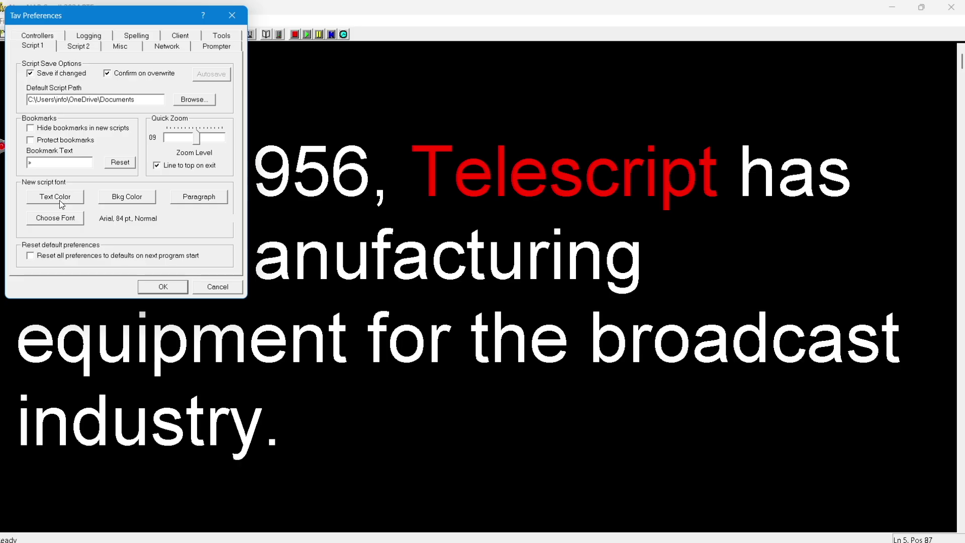
# Look at the text color and background color choices for new scripts and accept them as they are.
pyautogui.click(385, 352)
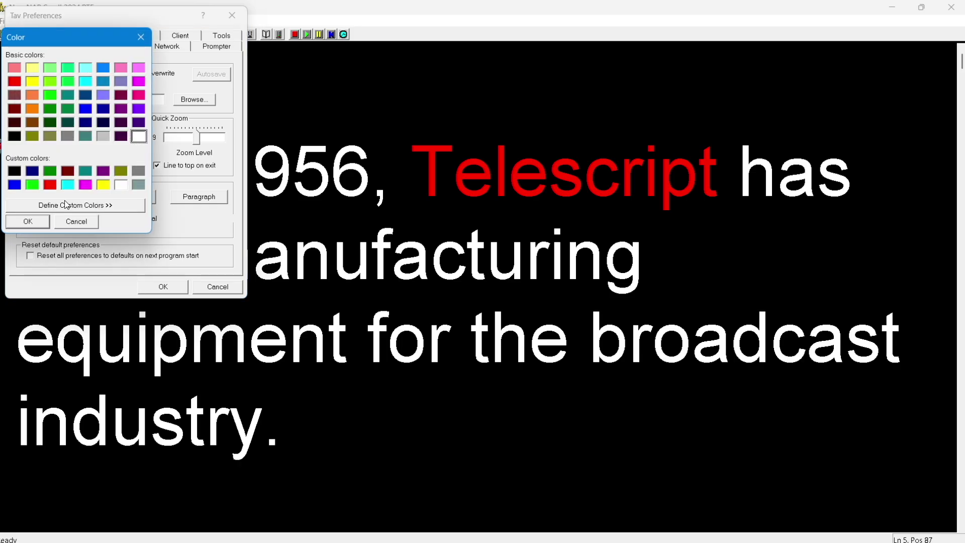
pyautogui.click(35, 222)
pyautogui.click(121, 197)
pyautogui.click(23, 224)
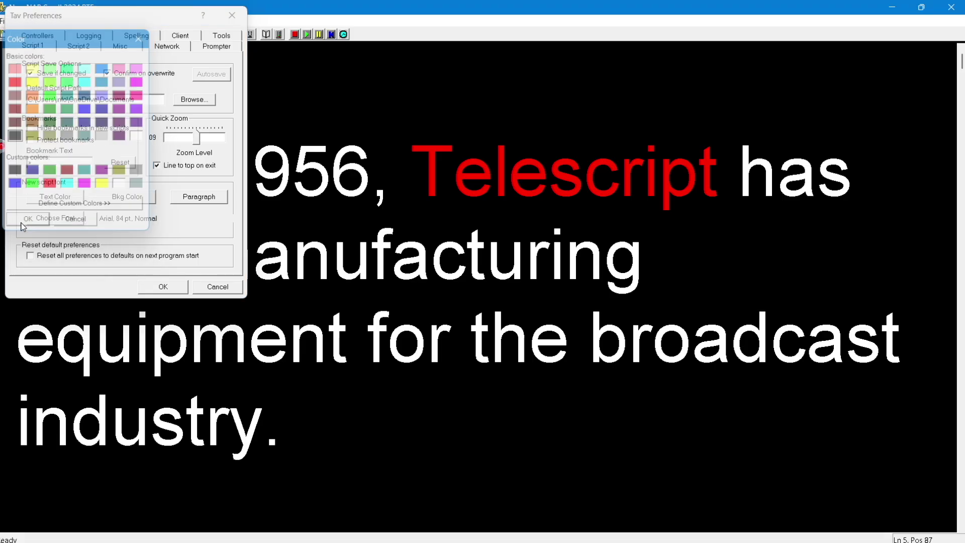
# Check the margin, style and spacing options in the new-script paragraph properties and accept them.
pyautogui.click(194, 201)
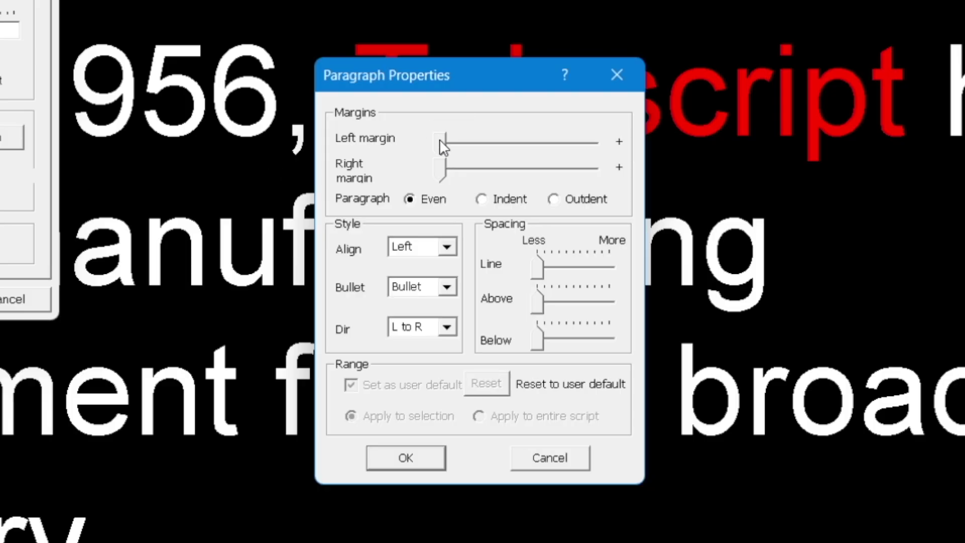
pyautogui.moveTo(438, 171); pyautogui.dragTo(386, 170)
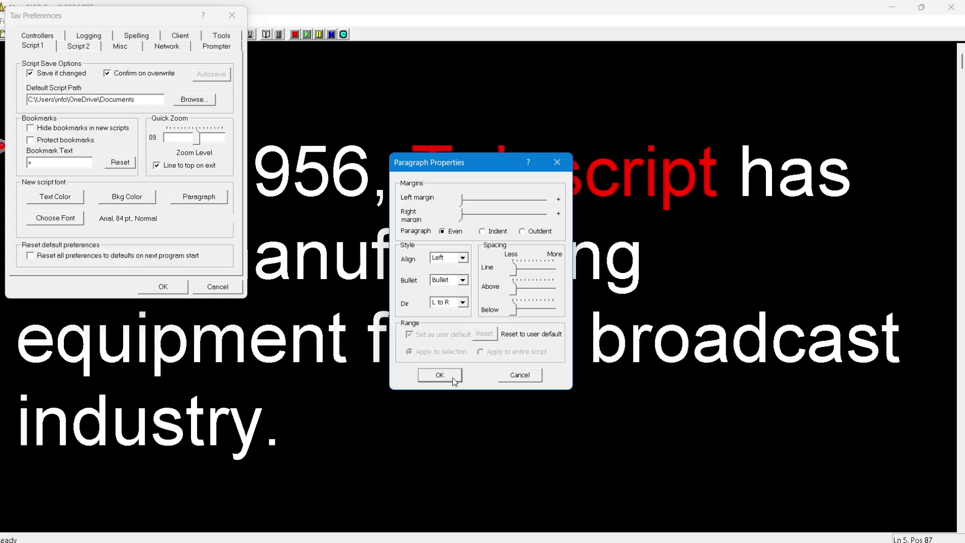
pyautogui.click(439, 375)
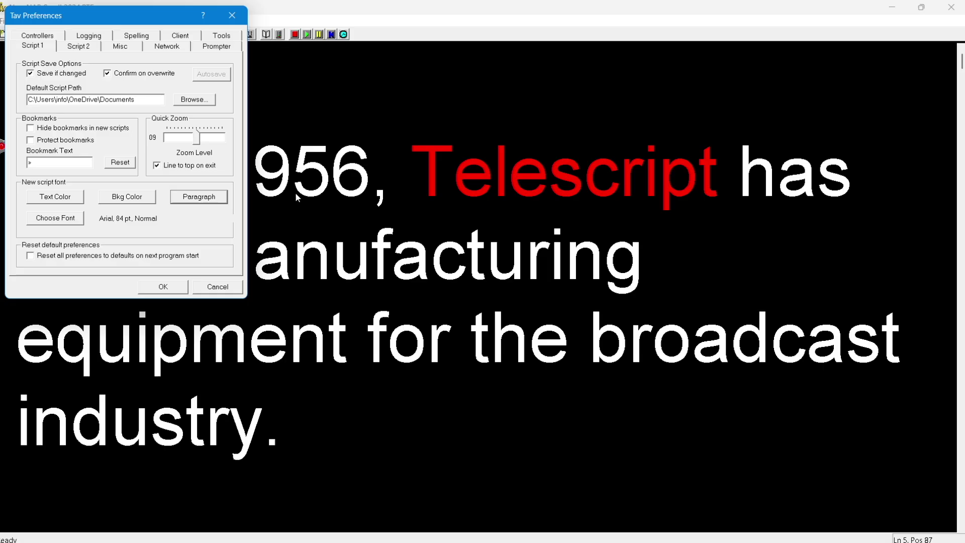
# Browse the list of fonts available for new scripts.
pyautogui.click(68, 222)
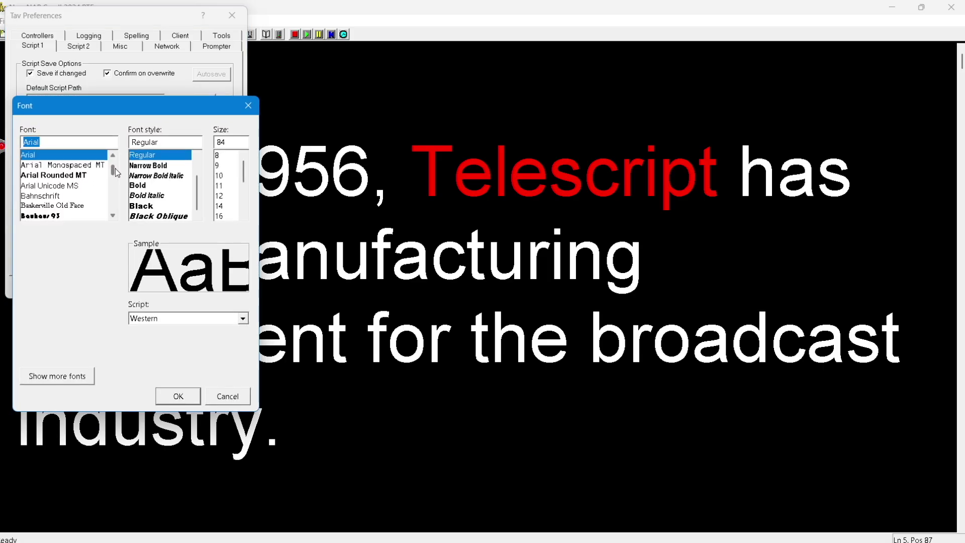
pyautogui.scroll(-7, 113, 197)
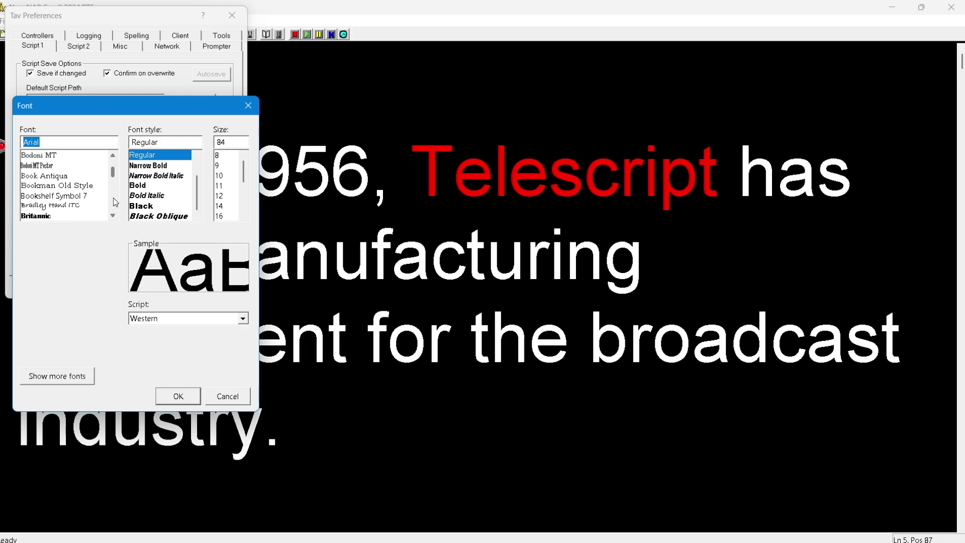
pyautogui.scroll(-10, 113, 198)
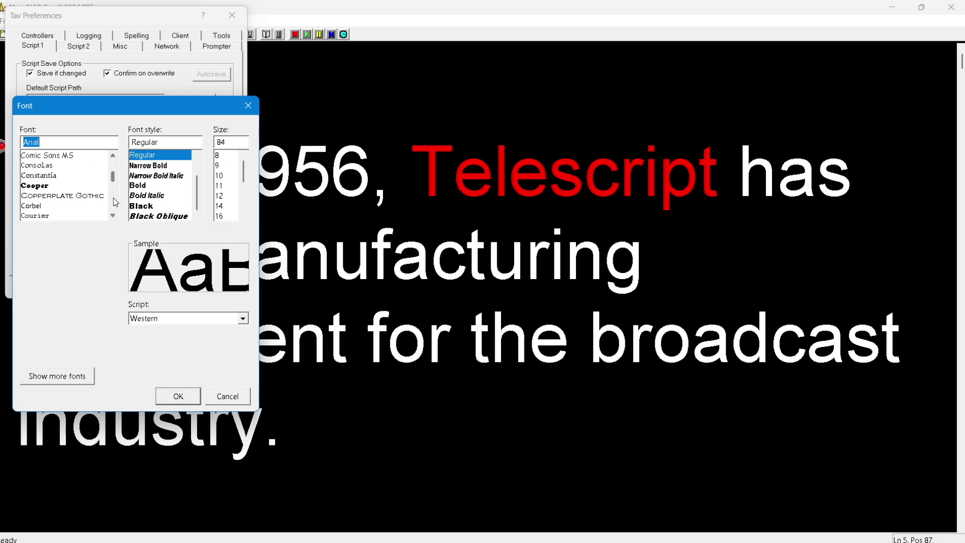
pyautogui.scroll(-12, 113, 198)
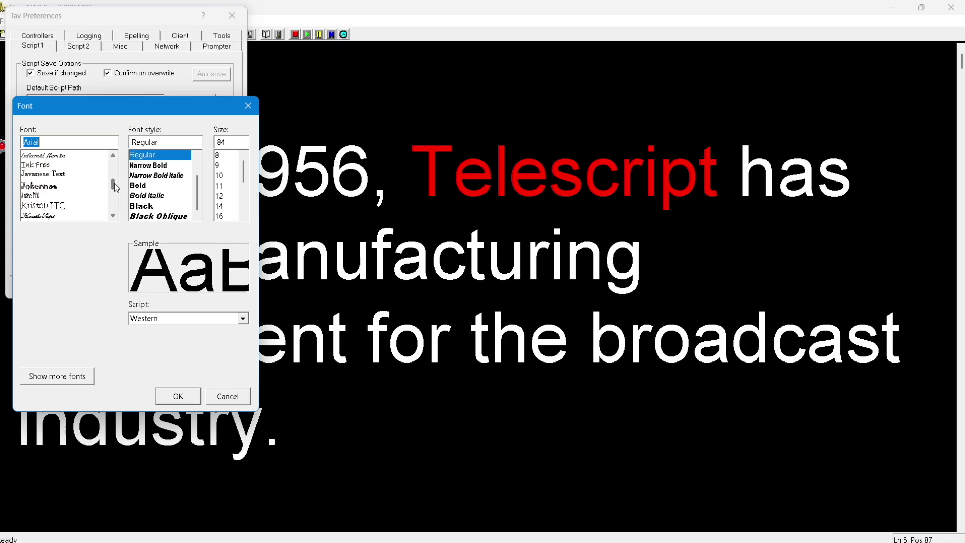
pyautogui.moveTo(114, 182); pyautogui.dragTo(115, 154)
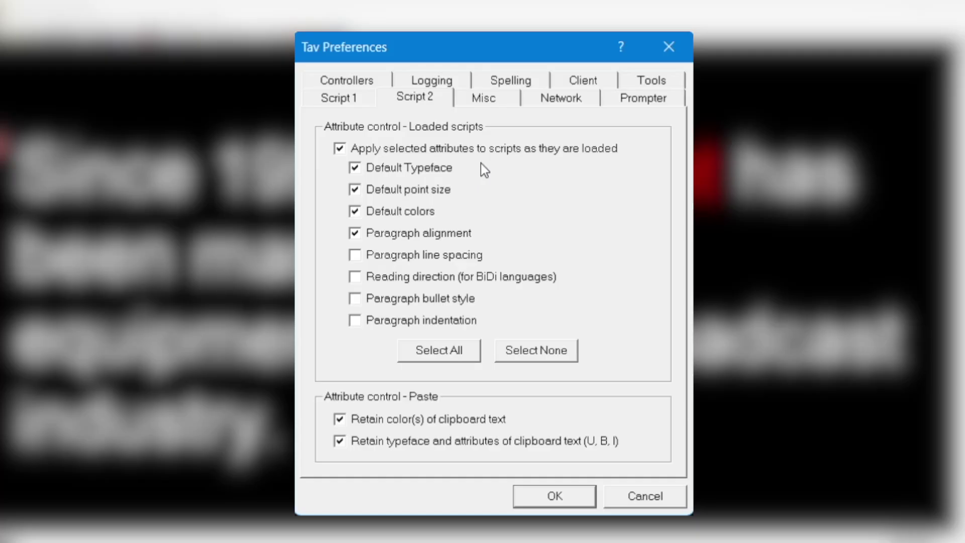
# Deselect all attributes that are applied to scripts as they are loaded.
pyautogui.click(524, 347)
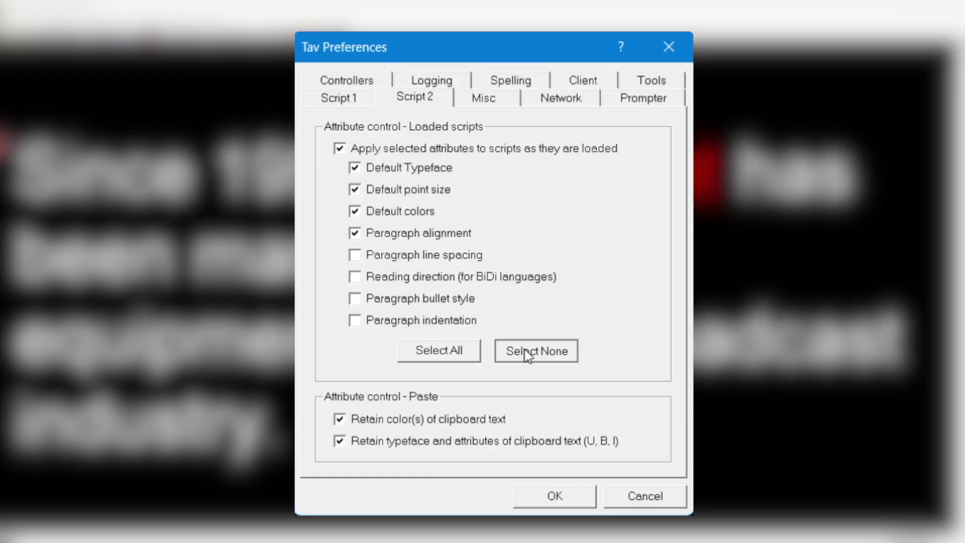
# In the miscellaneous script options, set the QuickCue color to light yellow.
pyautogui.click(487, 98)
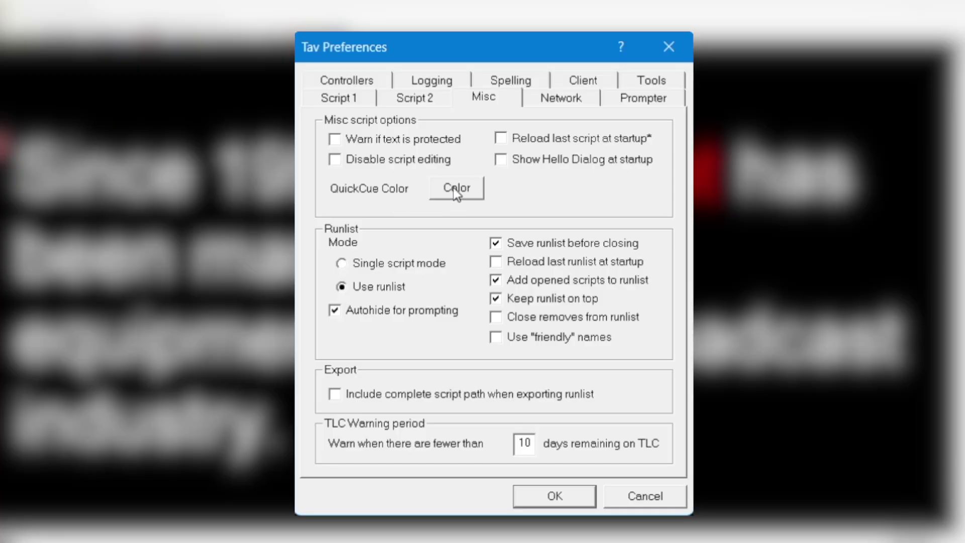
pyautogui.click(480, 193)
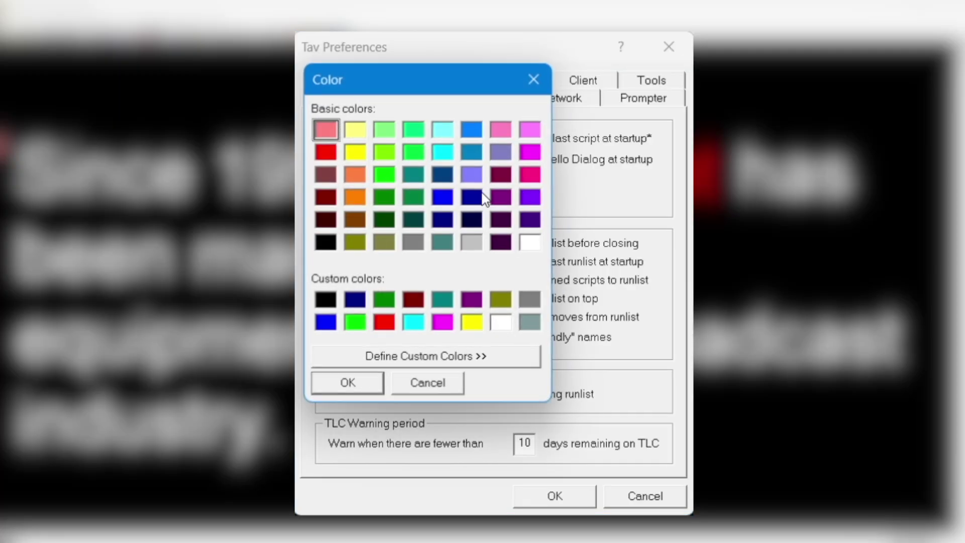
pyautogui.click(358, 138)
pyautogui.click(363, 387)
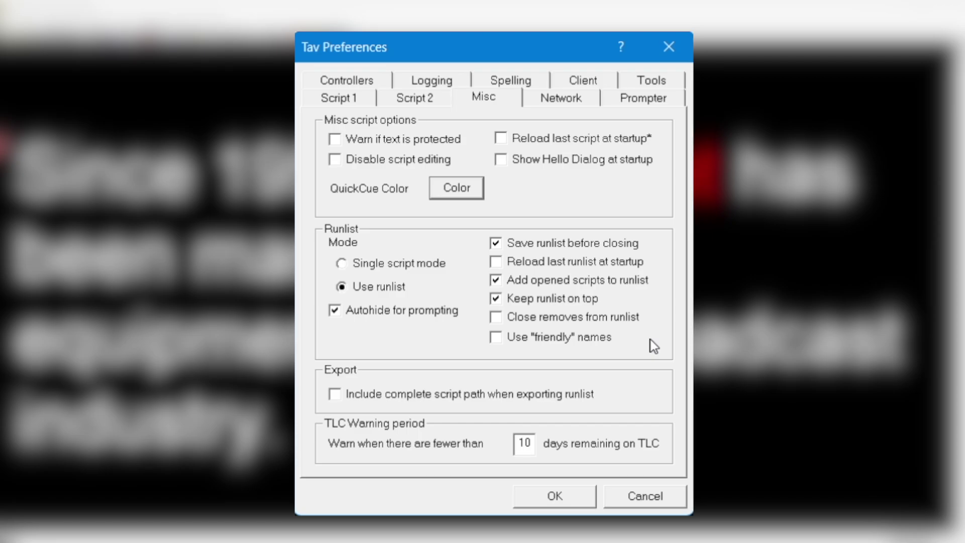
# Enable "friendly" names for the runlist and bring up the network preferences.
pyautogui.click(500, 338)
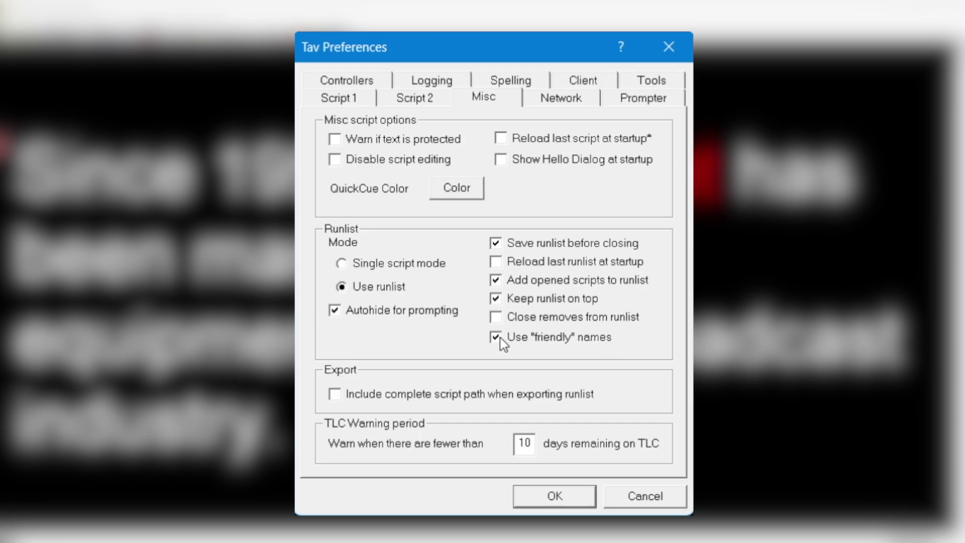
pyautogui.click(638, 321)
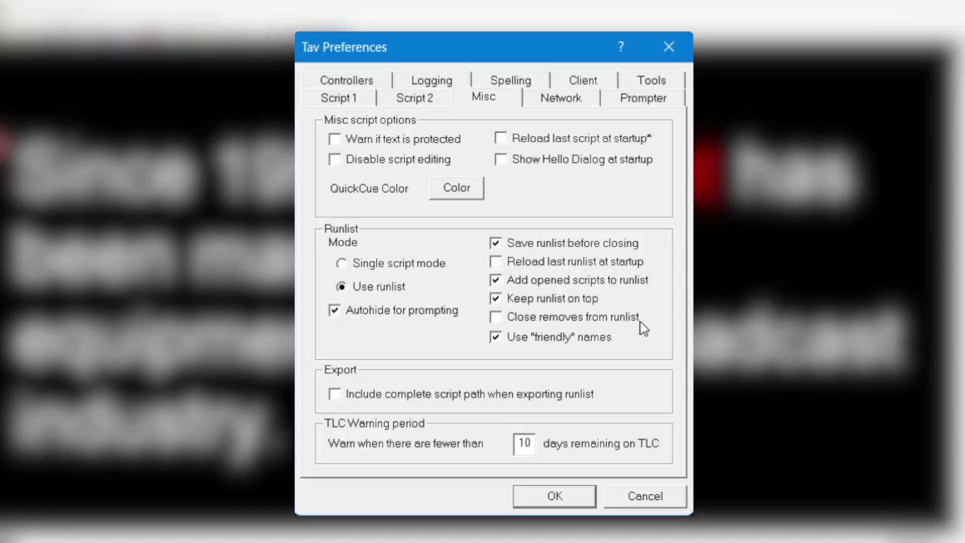
pyautogui.click(580, 101)
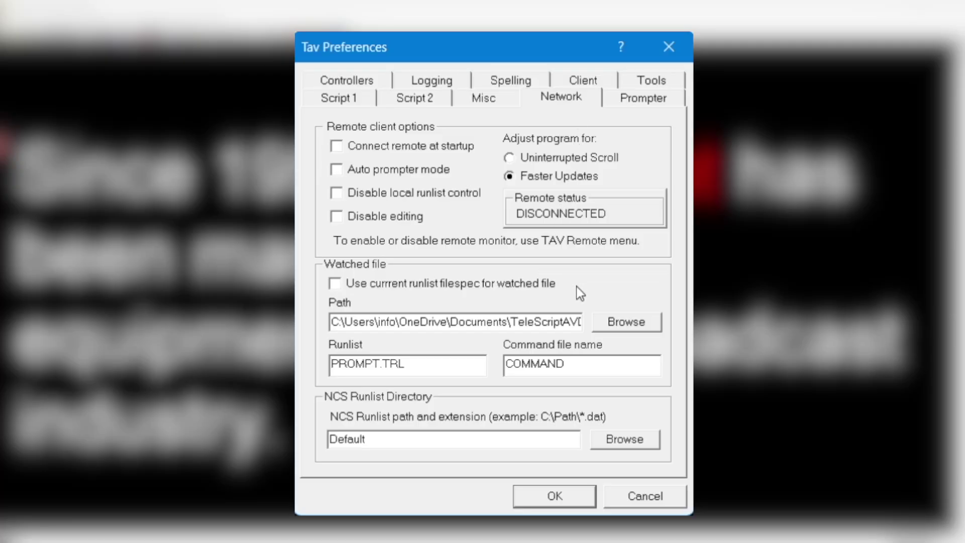
# In the prompter performance preferences, enable autohiding of the taskbar at startup.
pyautogui.click(638, 101)
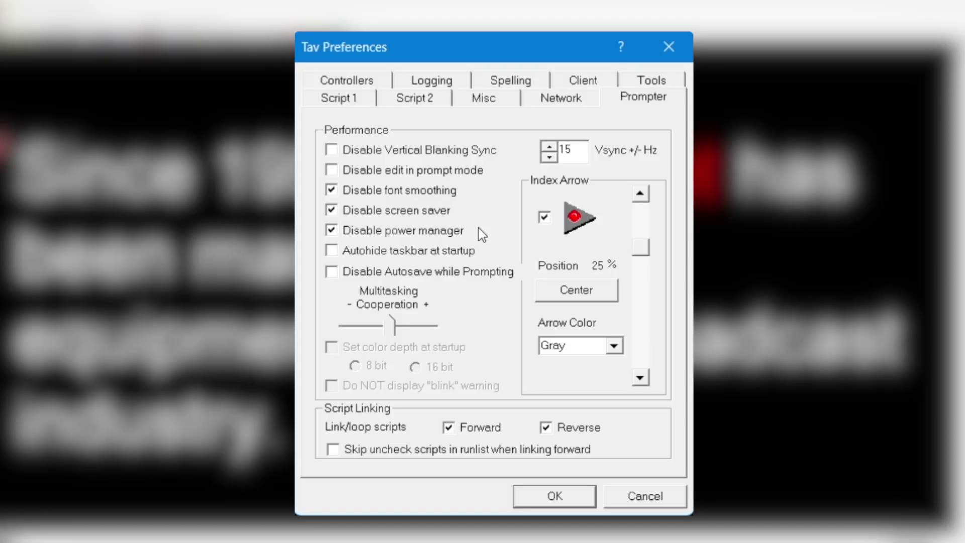
pyautogui.click(328, 252)
pyautogui.click(333, 448)
# Set the index arrow's position to 35% and its color to White.
pyautogui.moveTo(645, 250); pyautogui.dragTo(630, 264)
pyautogui.click(615, 348)
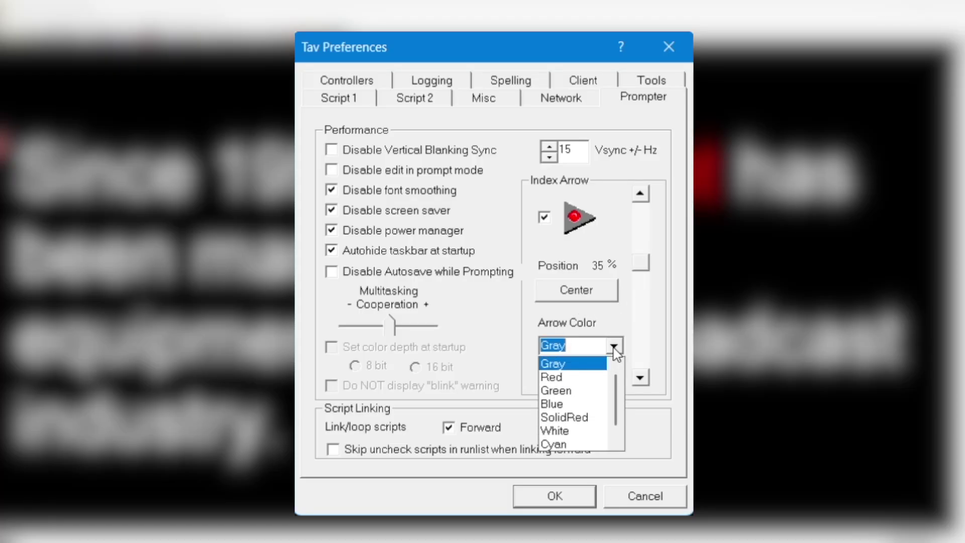
pyautogui.scroll(-1, 621, 385)
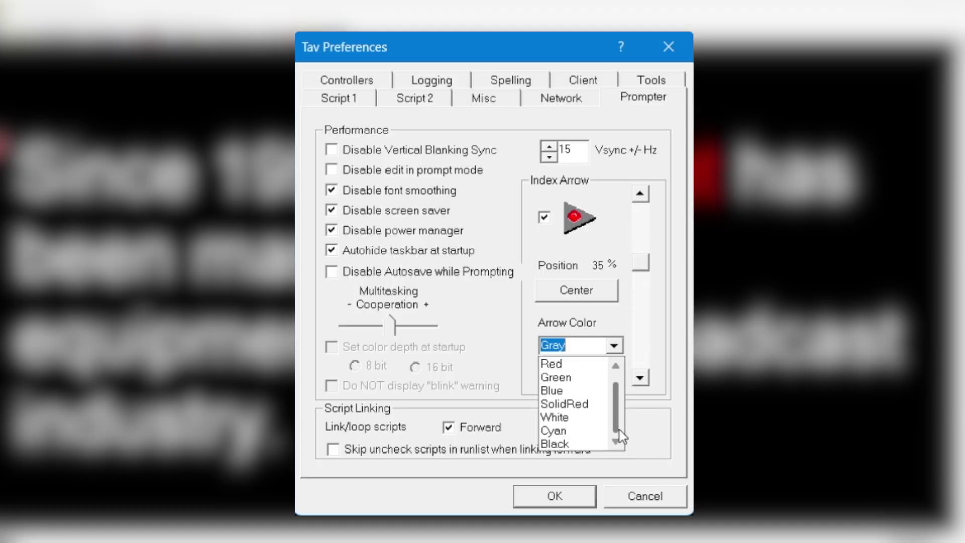
pyautogui.click(573, 418)
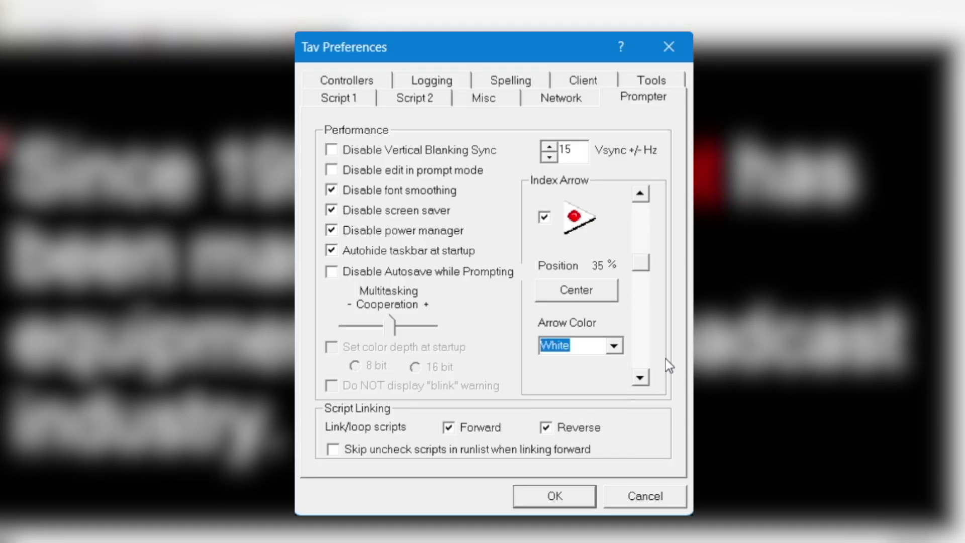
# Run the detection of connected controllers from the controller preferences.
pyautogui.click(339, 83)
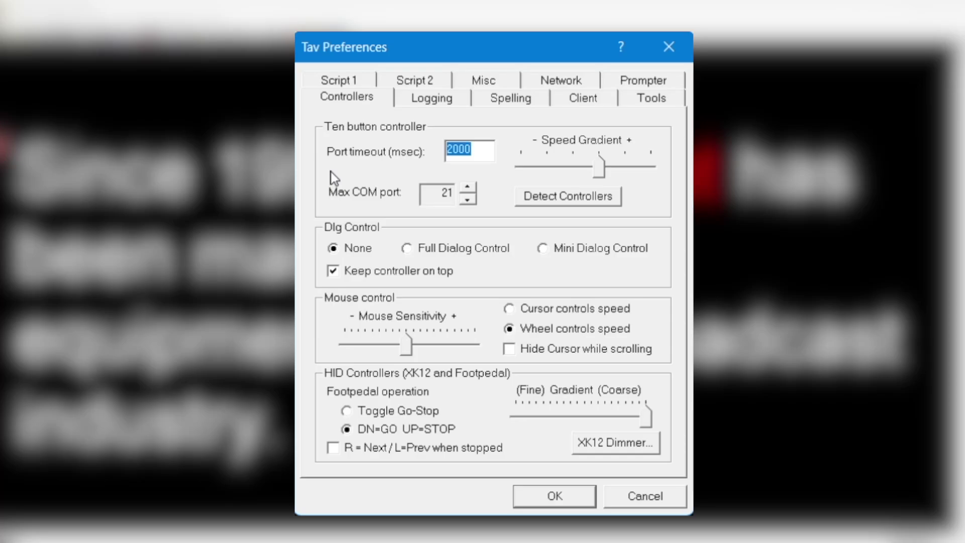
pyautogui.click(561, 199)
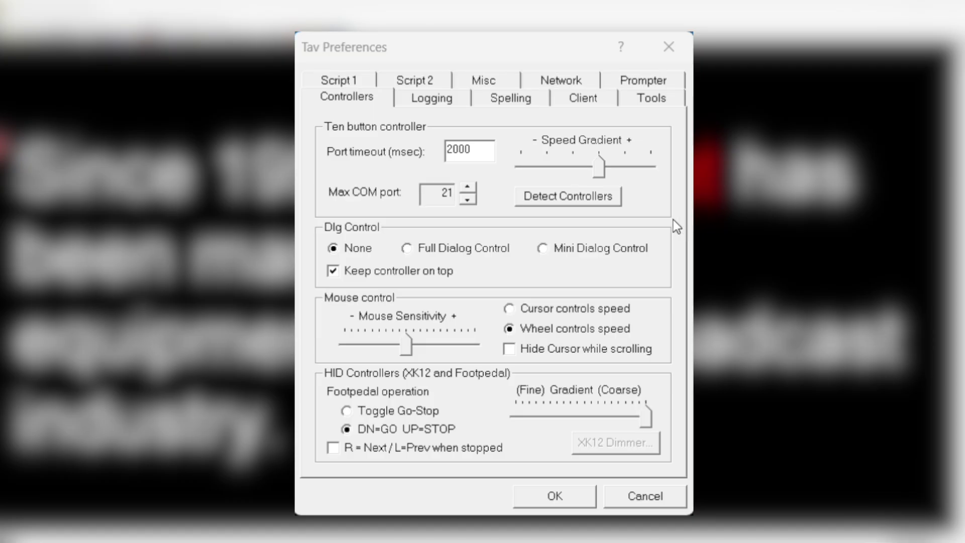
# Try the ten-button controller's speed gradient at its minimum, and move it back to its original setting.
pyautogui.click(602, 171)
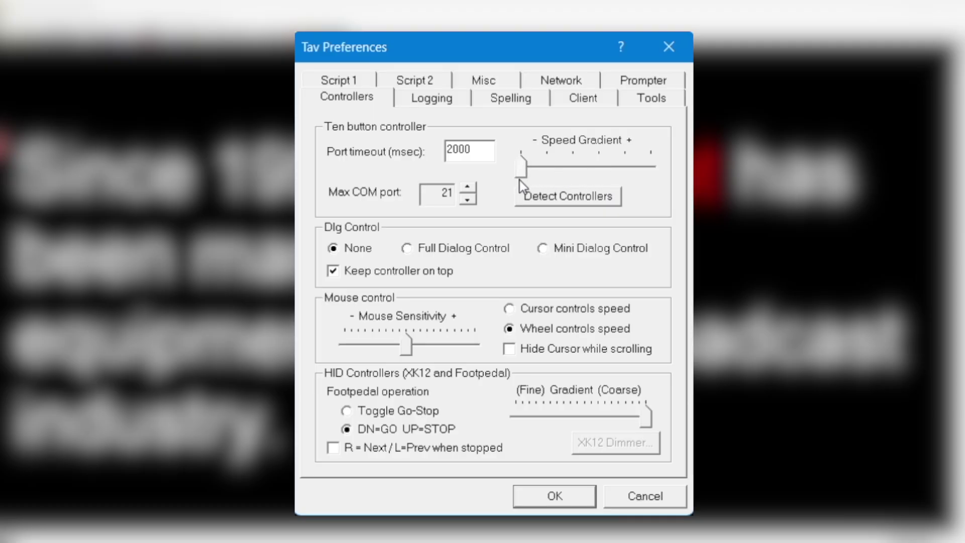
pyautogui.moveTo(520, 180); pyautogui.dragTo(599, 187)
# Choose Full Dialog Control for the on-screen controller, apply the preferences, and close the controller window.
pyautogui.click(407, 249)
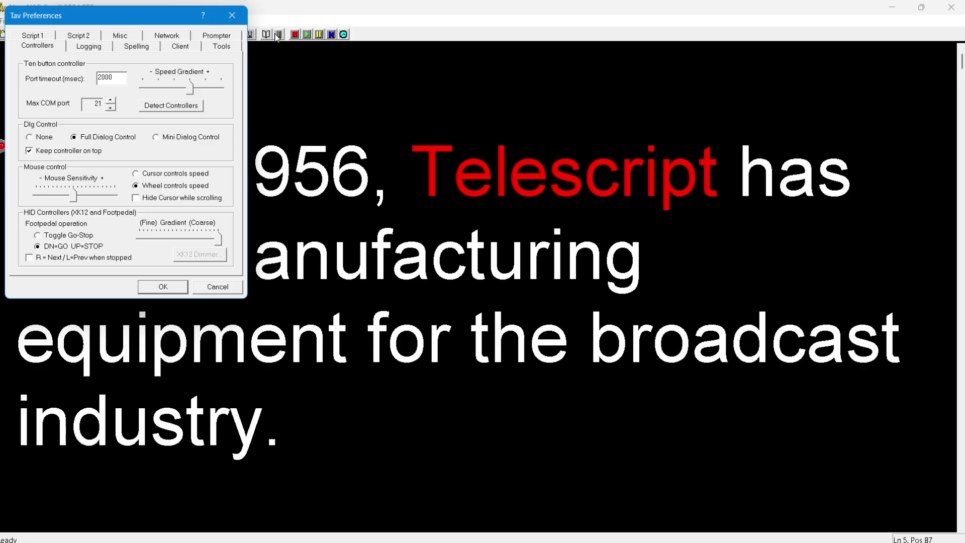
pyautogui.moveTo(151, 13); pyautogui.dragTo(182, 98)
pyautogui.click(275, 35)
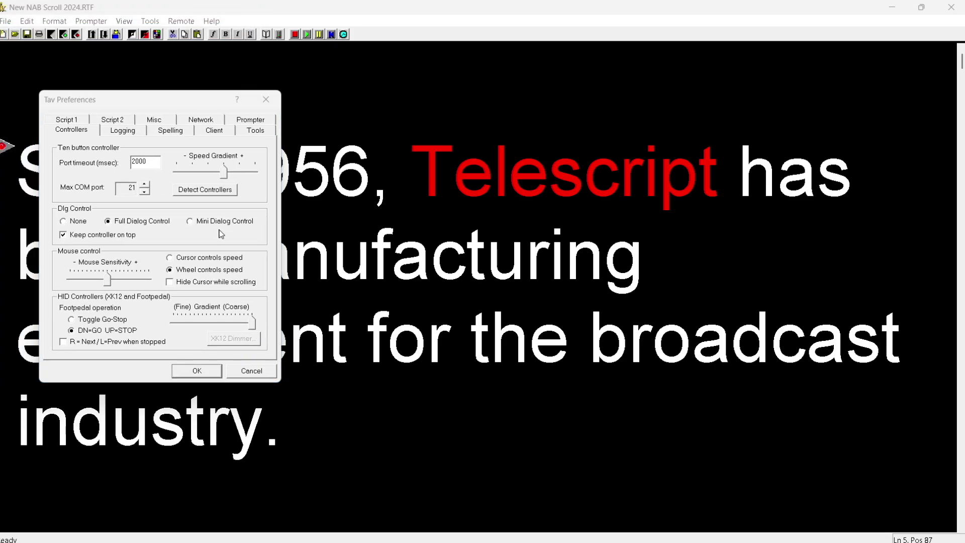
pyautogui.click(197, 372)
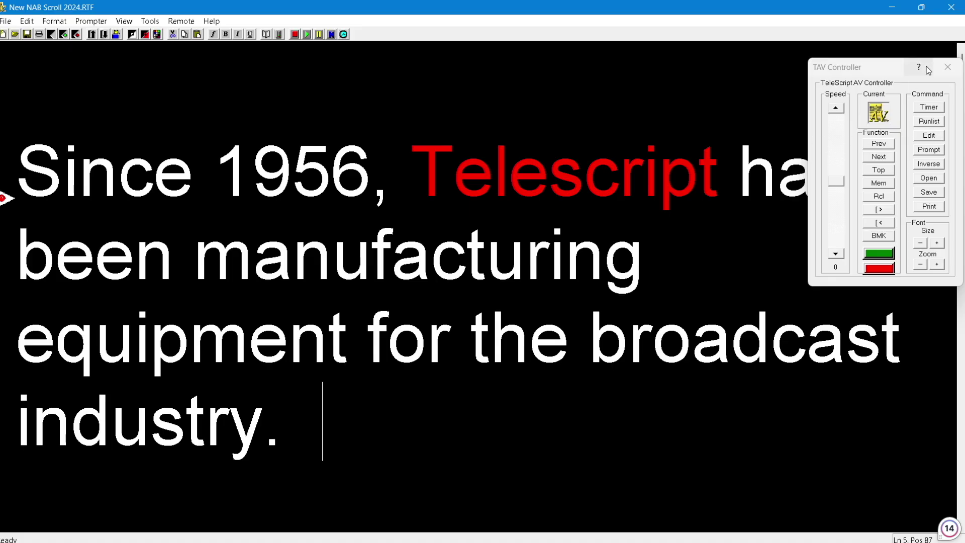
pyautogui.click(948, 67)
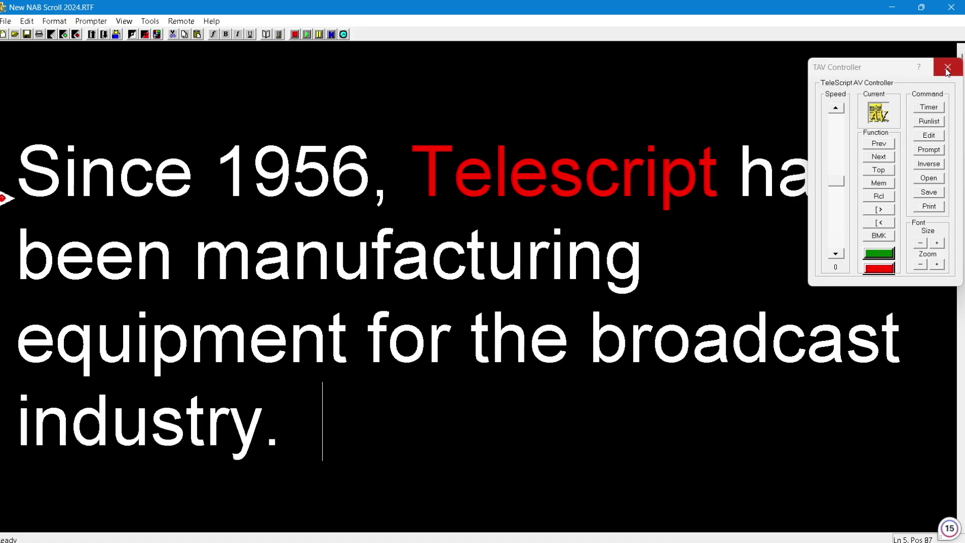
# Reopen the preferences, choose Mini Dialog Control for the on-screen controller, and apply it.
pyautogui.click(149, 21)
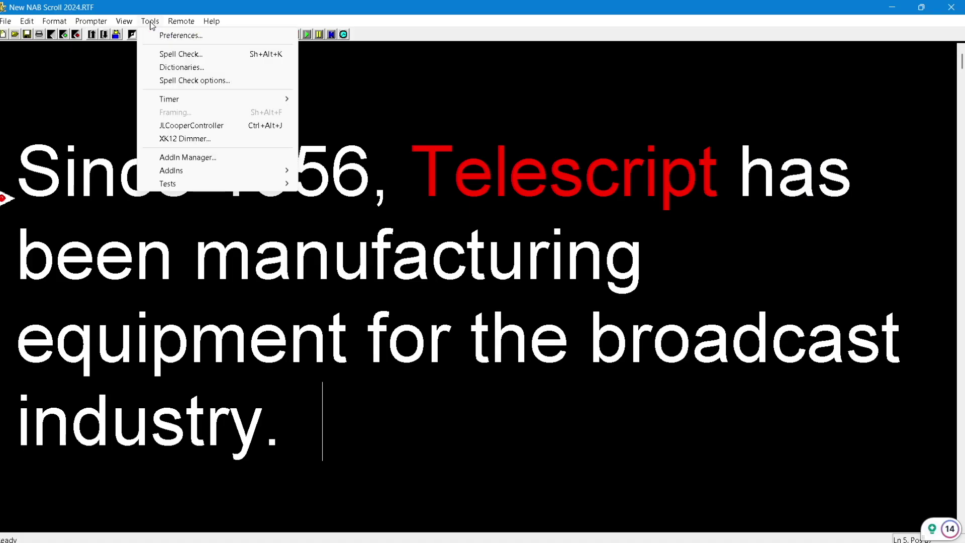
pyautogui.click(161, 39)
pyautogui.click(49, 36)
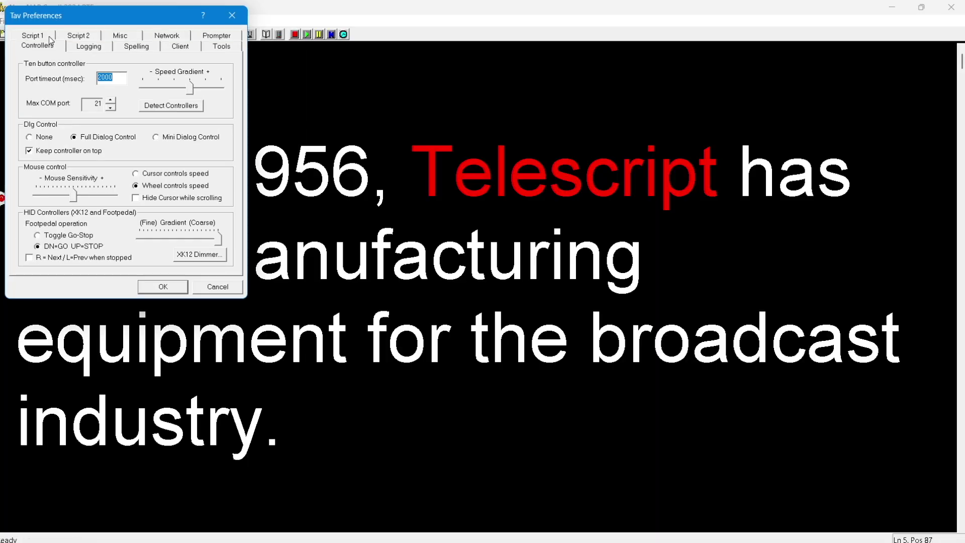
pyautogui.click(156, 137)
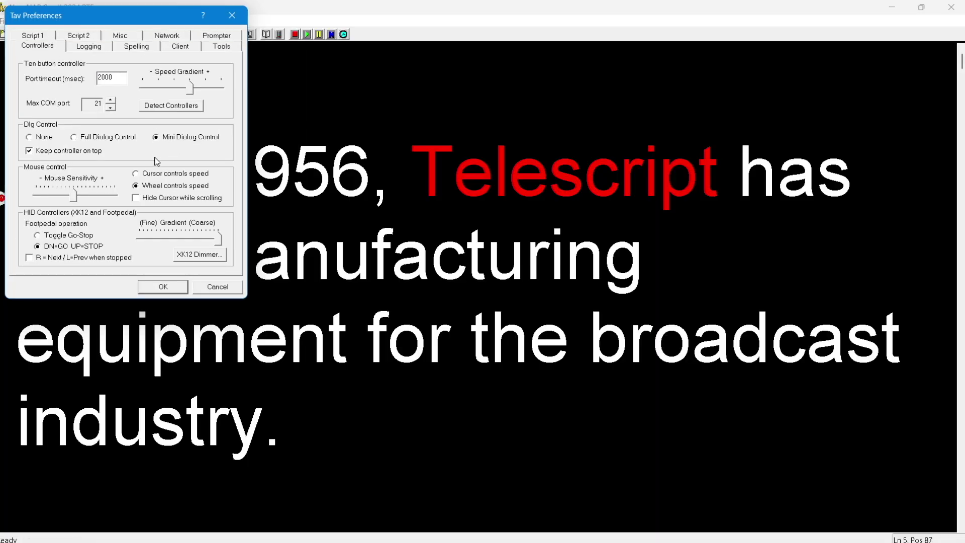
pyautogui.click(156, 288)
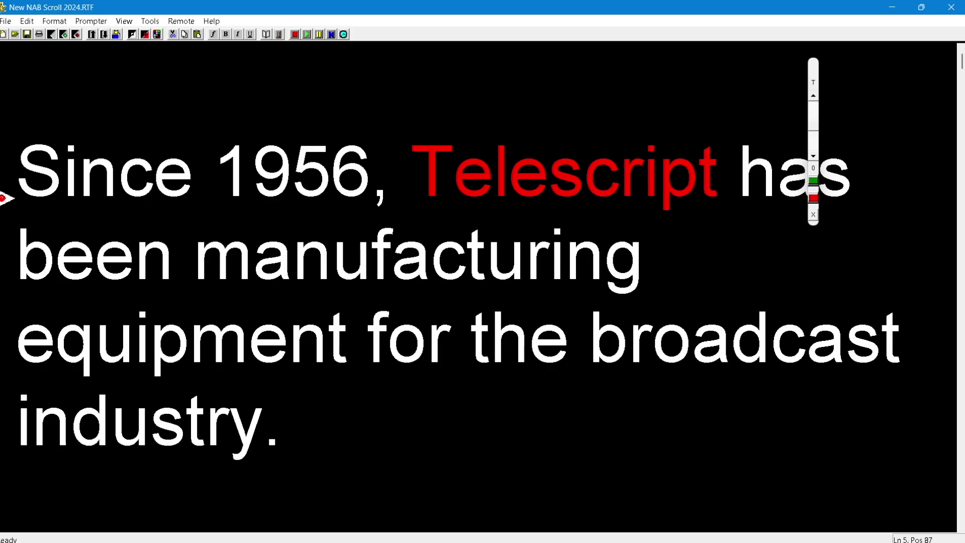
# Move the mini on-screen controller clear of the script text, close to the scroll bar.
pyautogui.moveTo(815, 71); pyautogui.dragTo(925, 66)
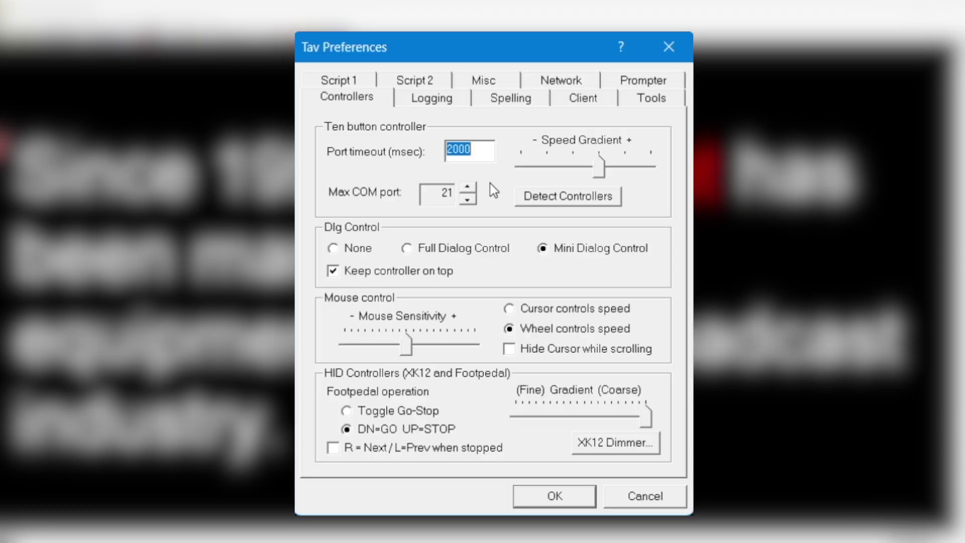
# Try Cursor controls speed for the mouse, go back to Wheel controls speed, and open the XK12 dimmer settings.
pyautogui.click(509, 309)
pyautogui.click(509, 329)
pyautogui.click(631, 450)
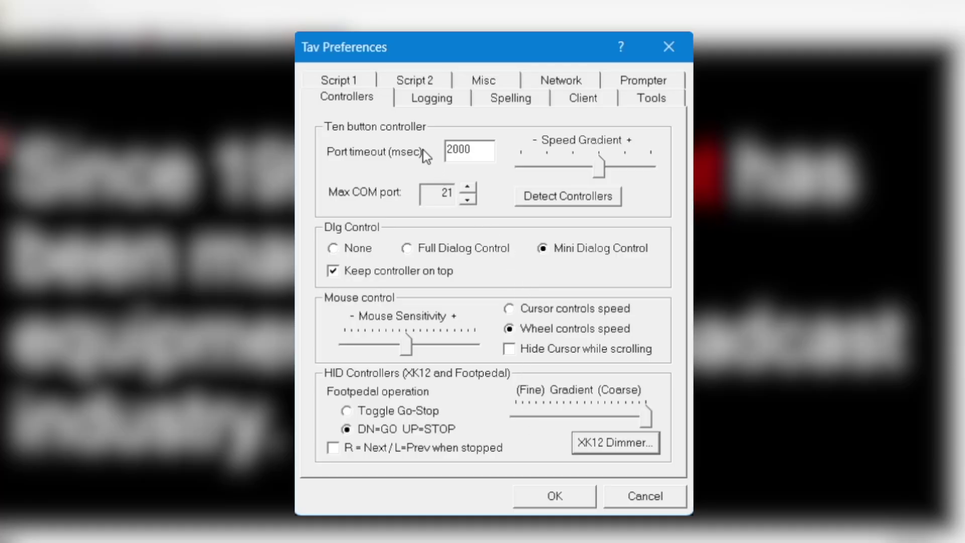
# Review the logging preferences and the spelling preferences, including the spell checker's options dialog.
pyautogui.click(423, 97)
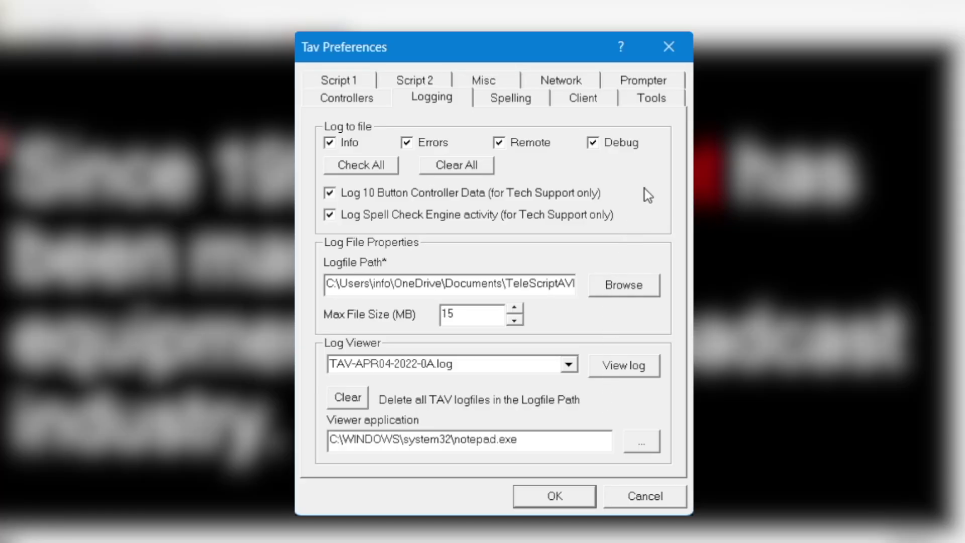
pyautogui.click(514, 100)
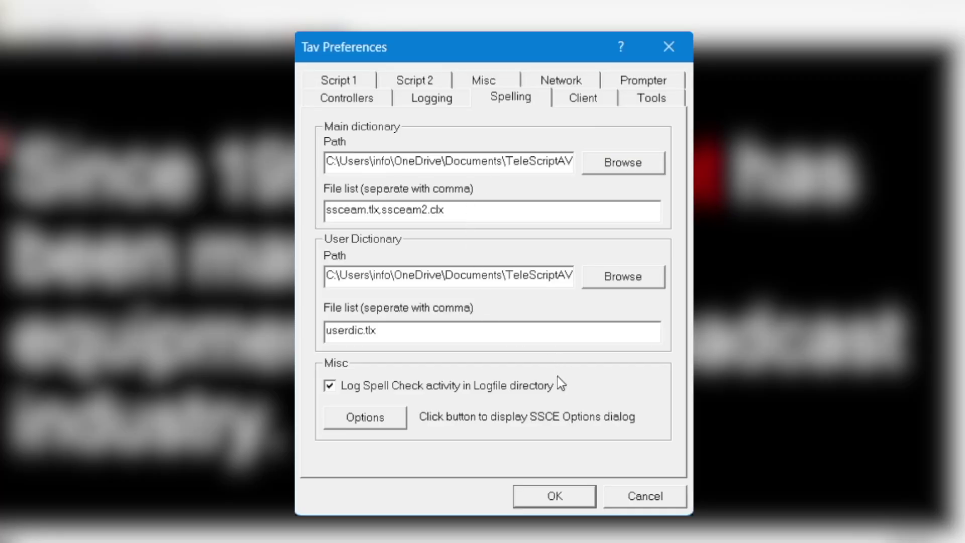
pyautogui.click(387, 415)
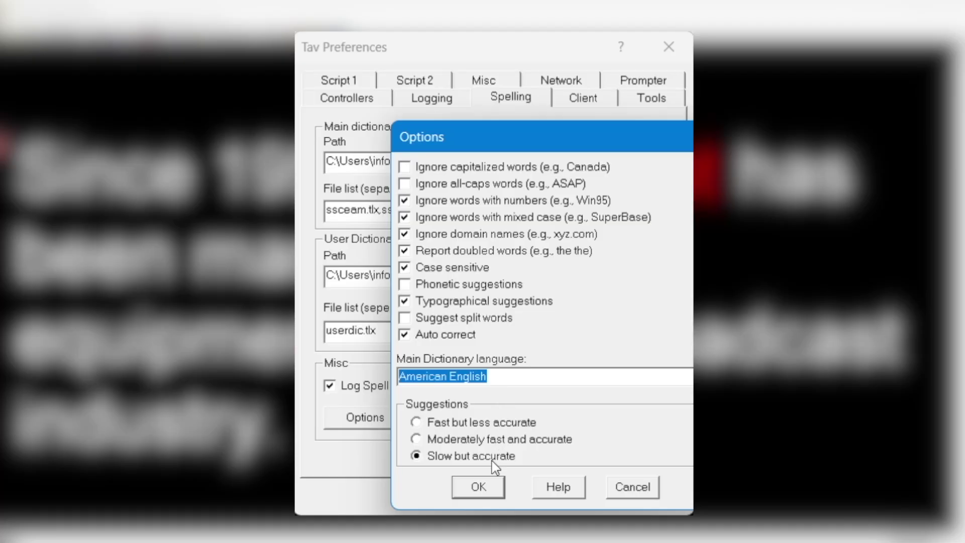
pyautogui.click(479, 487)
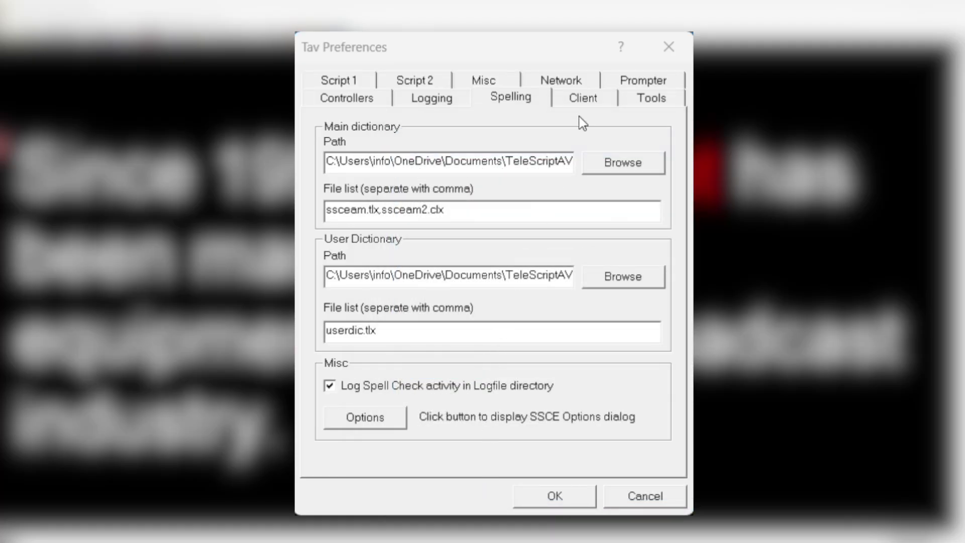
# Review the client Echo preferences and the timer types offered in the tools preferences.
pyautogui.click(585, 99)
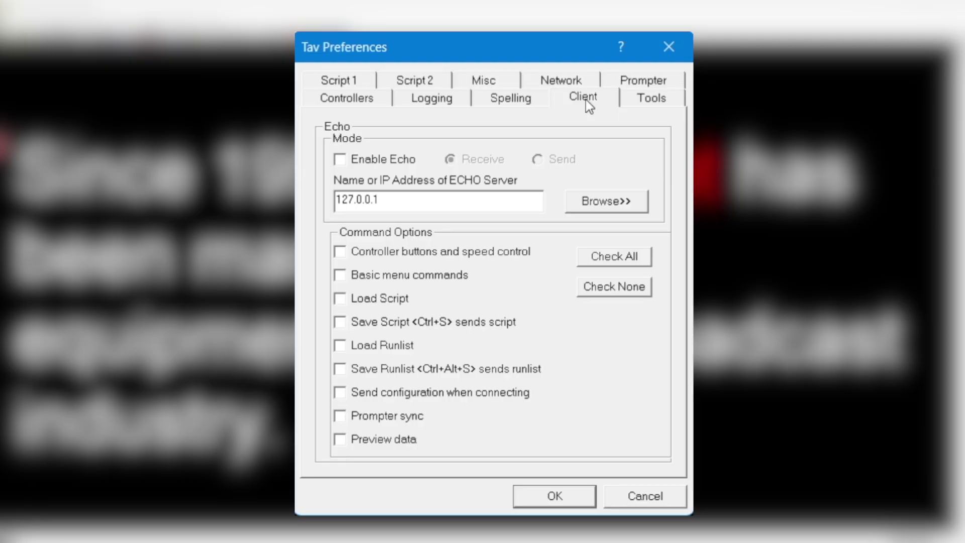
pyautogui.click(668, 101)
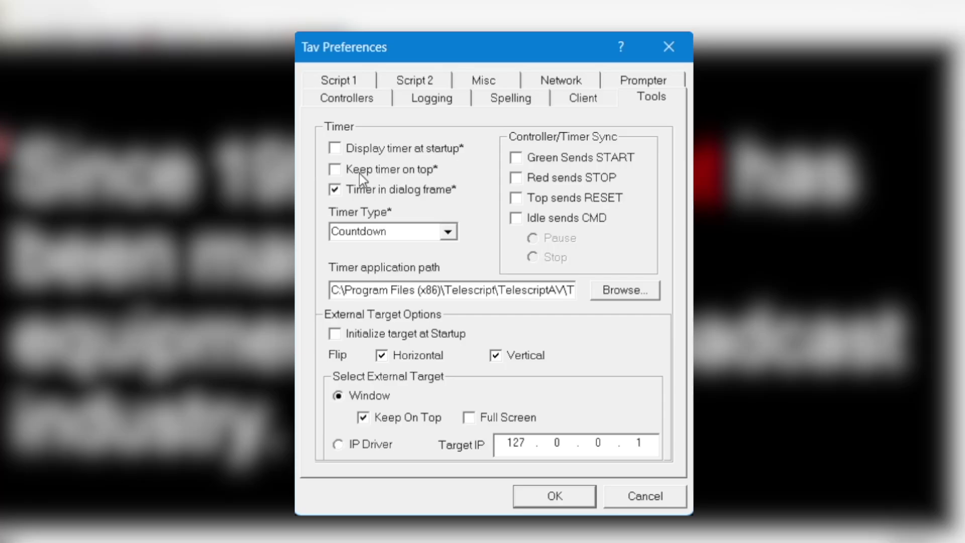
pyautogui.click(448, 232)
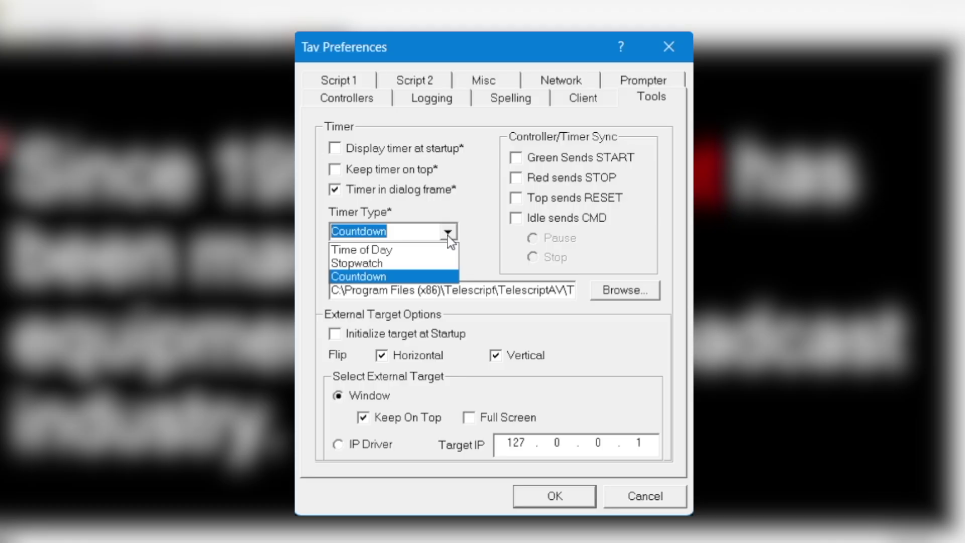
pyautogui.click(447, 232)
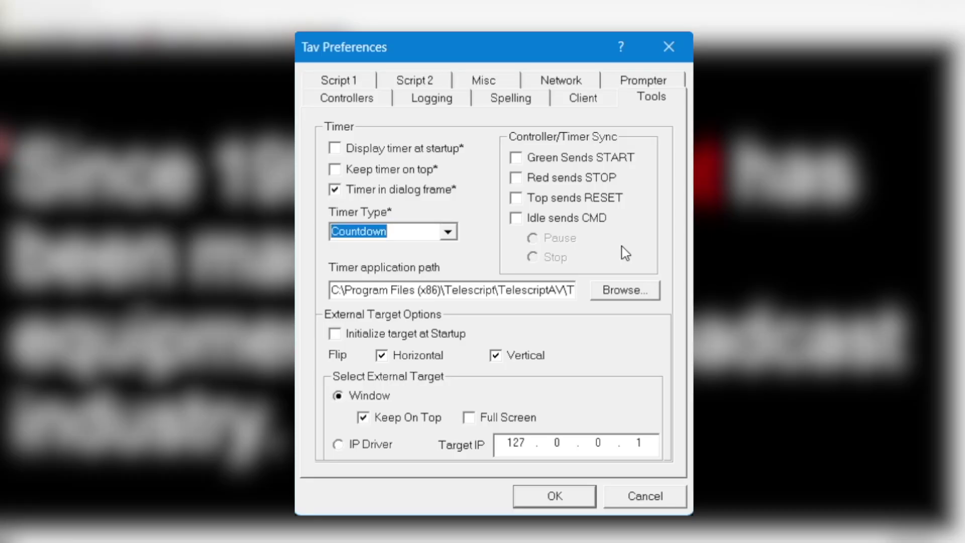
# Enable Green Sends START, Red sends STOP, Top sends RESET and Idle sends CMD for controller/timer sync, and apply the preferences.
pyautogui.click(515, 157)
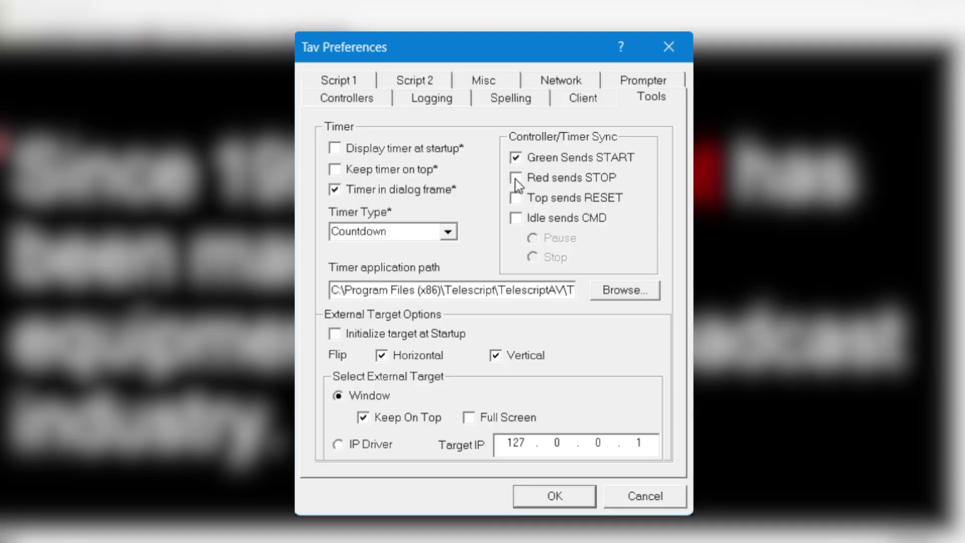
pyautogui.click(516, 178)
pyautogui.click(516, 198)
pyautogui.click(516, 218)
pyautogui.click(516, 218)
pyautogui.click(516, 218)
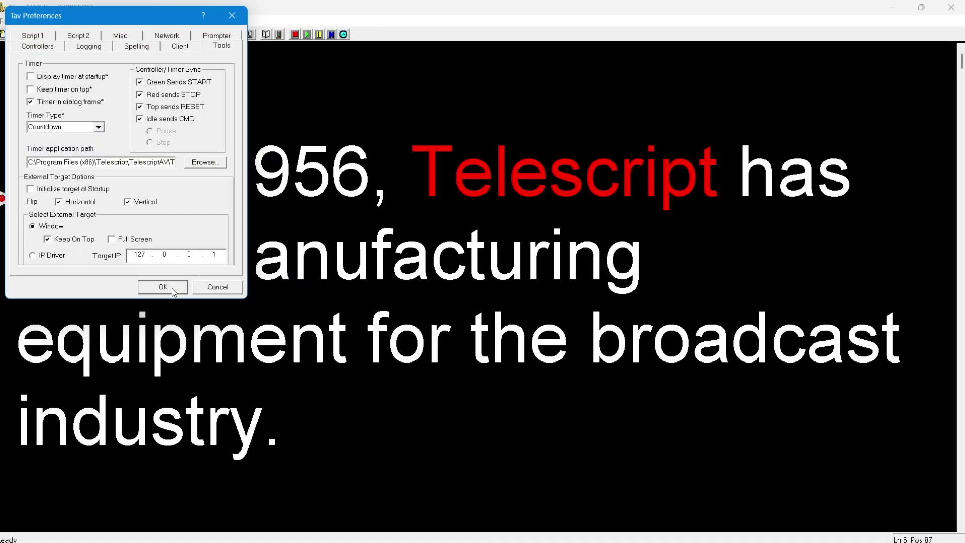
pyautogui.click(172, 288)
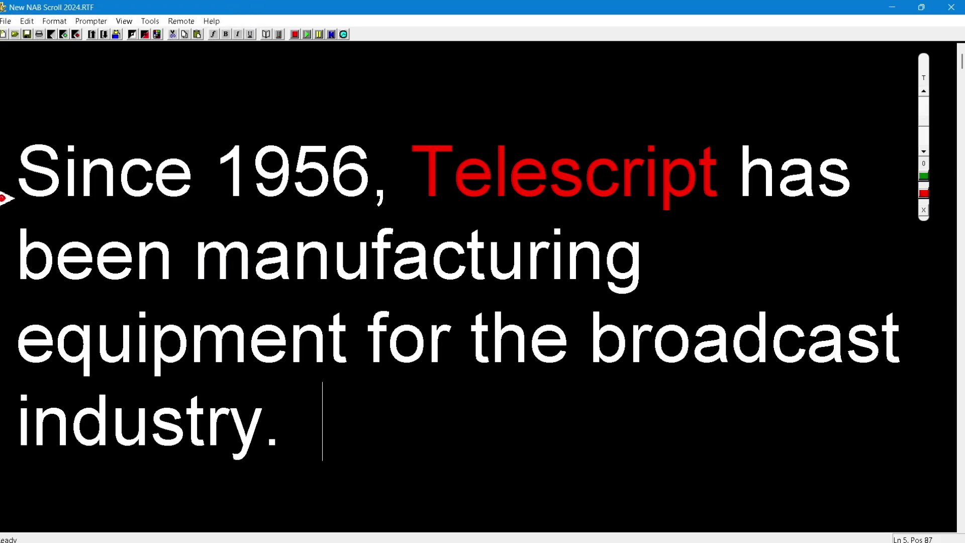